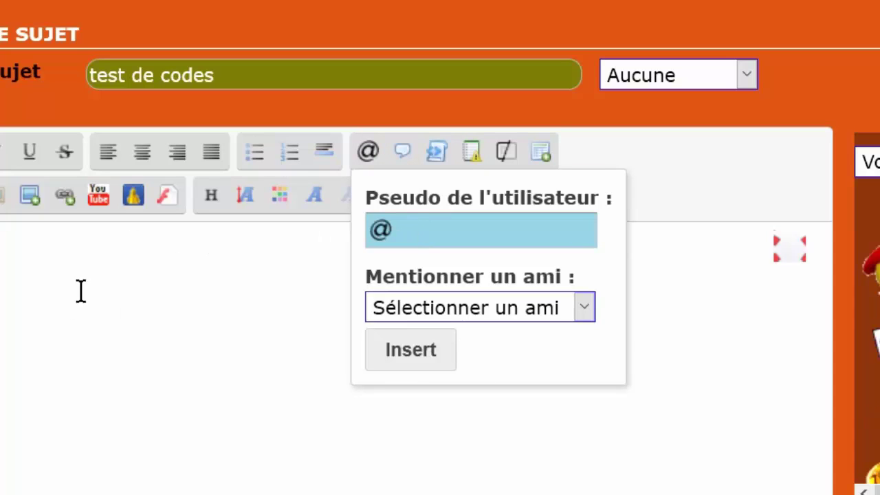
pyautogui.click(407, 234)
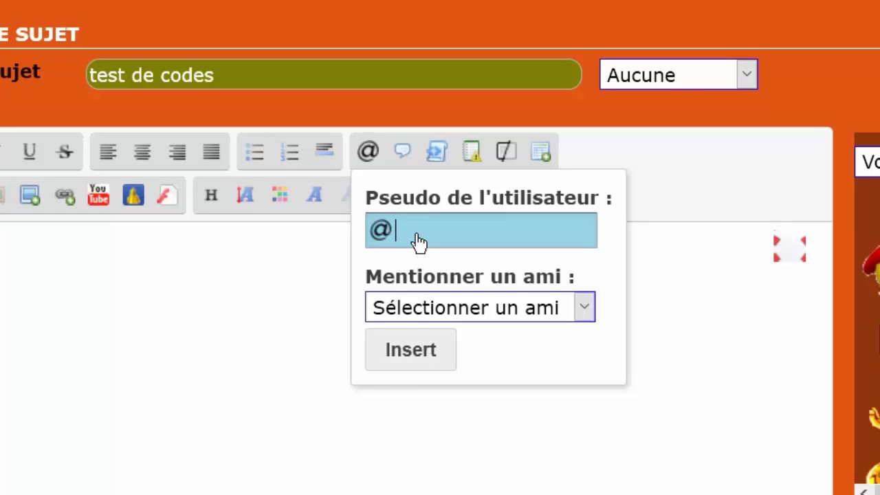
pyautogui.write('jlmic')
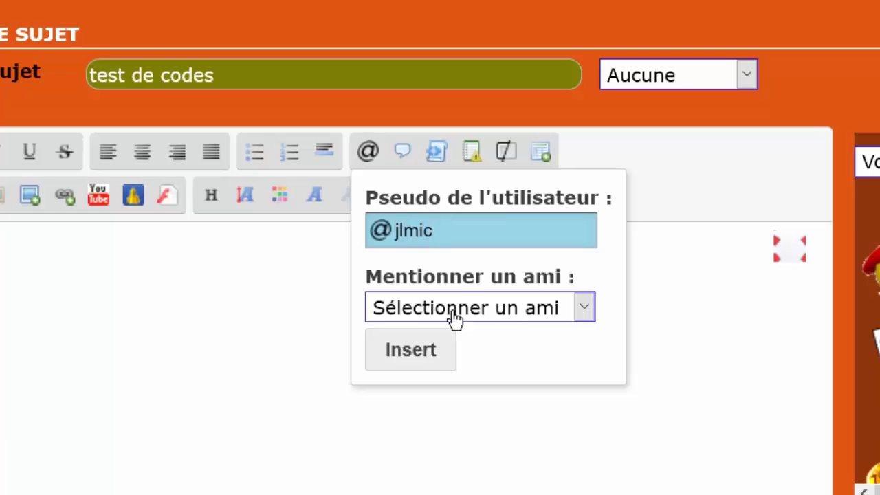
pyautogui.click(584, 306)
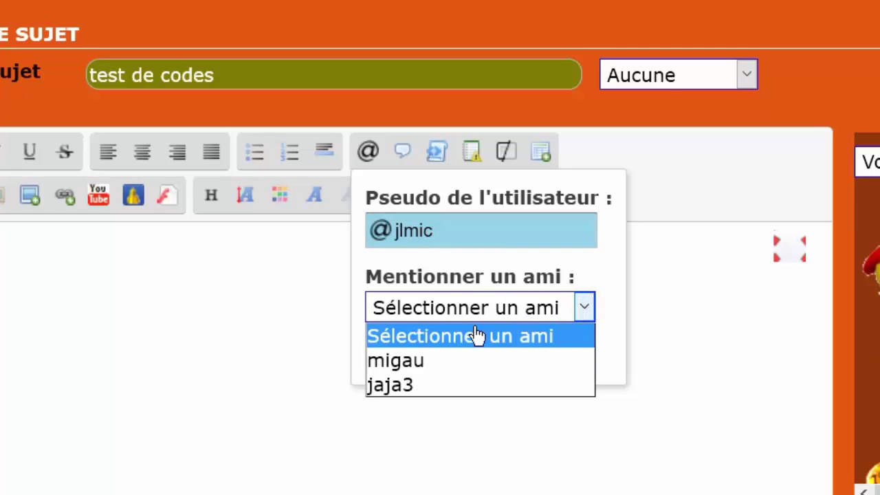
pyautogui.click(287, 334)
# - Insert an @ mention of the logged-in member's own username into the message
pyautogui.click(366, 152)
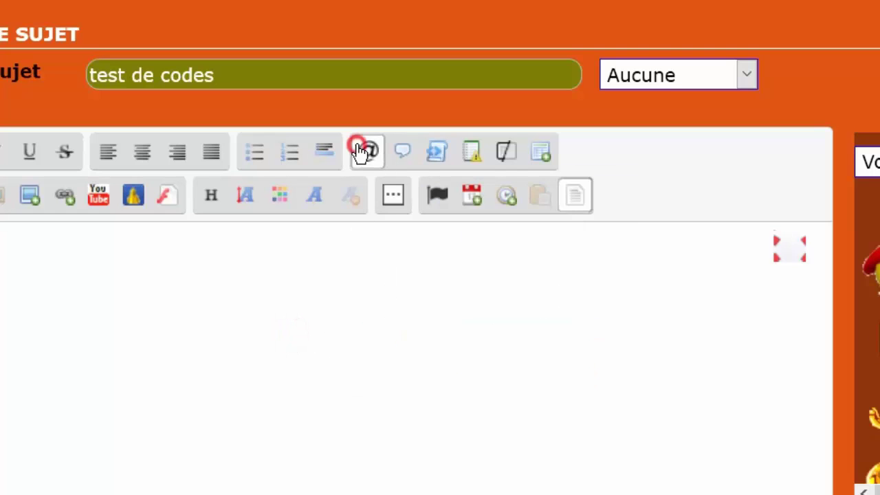
pyautogui.click(405, 228)
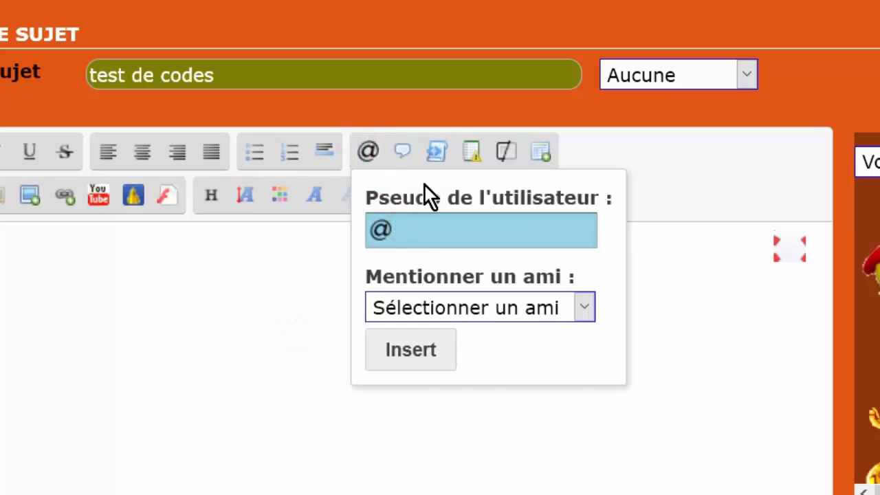
pyautogui.write('jlmic')
pyautogui.click(398, 349)
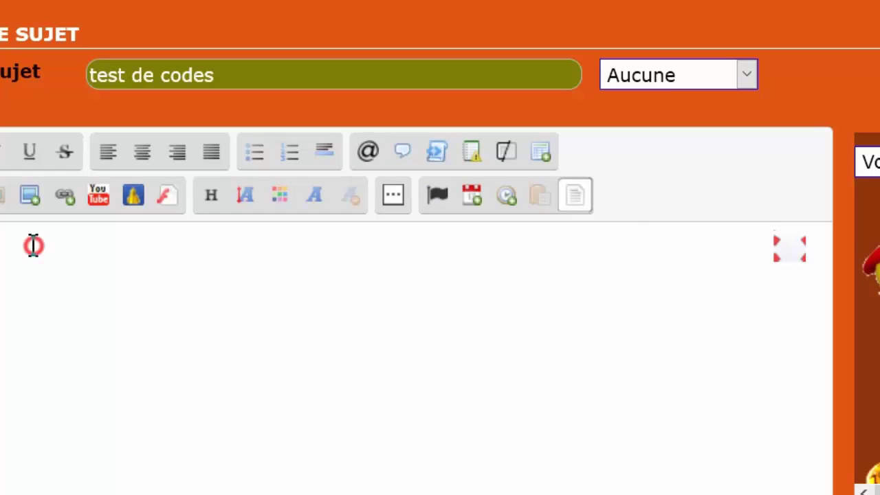
# - Preview the post and examine the profile card attached to the inserted mention
pyautogui.scroll(-3, 336, 418)
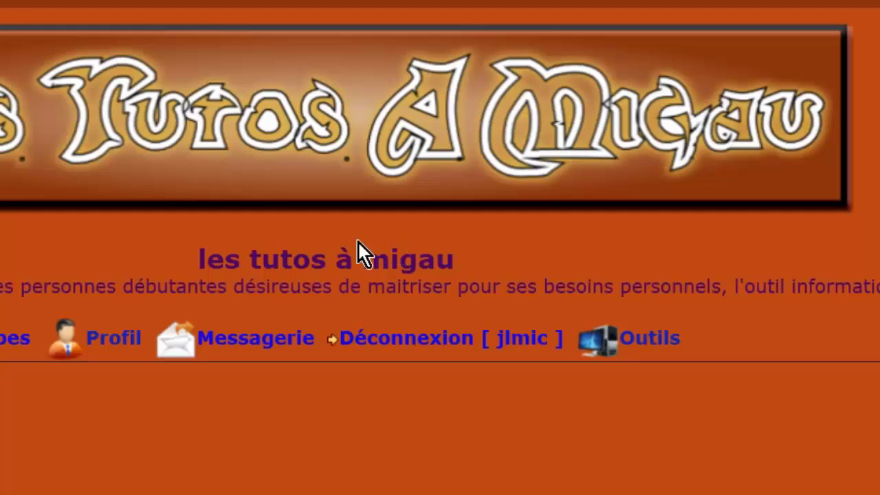
pyautogui.scroll(-7, 232, 306)
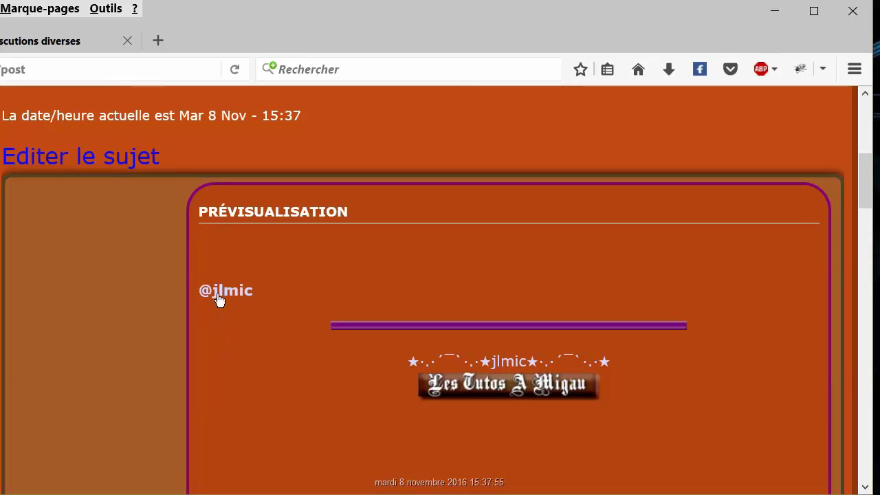
pyautogui.moveTo(224, 295)
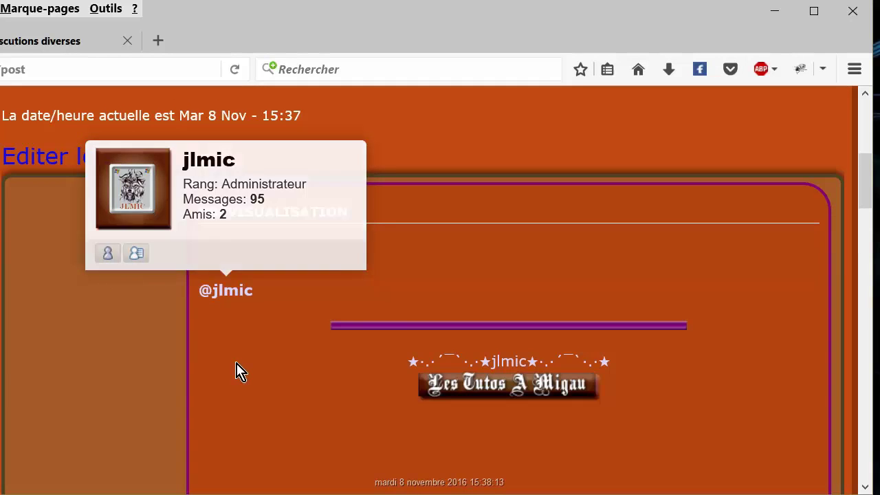
# - Insert a quote block below the mention with "article du site xxx" as its author
pyautogui.scroll(-10, 240, 365)
pyautogui.scroll(-1, 259, 319)
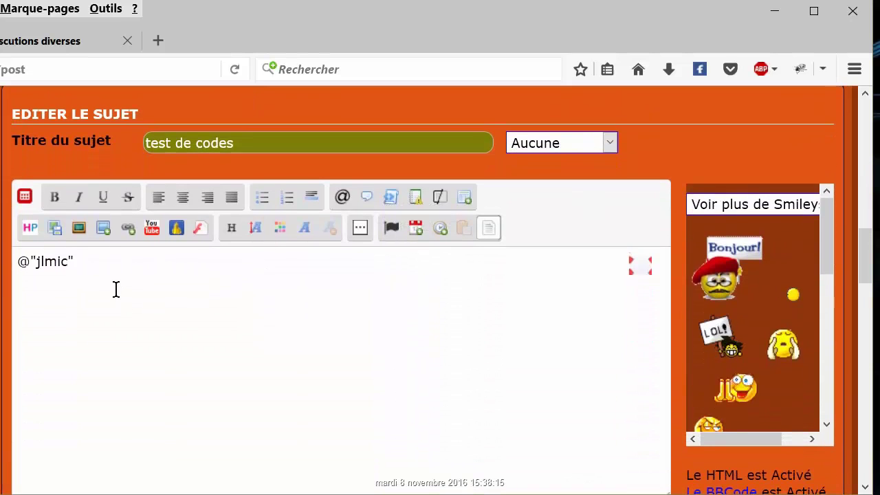
pyautogui.click(103, 261)
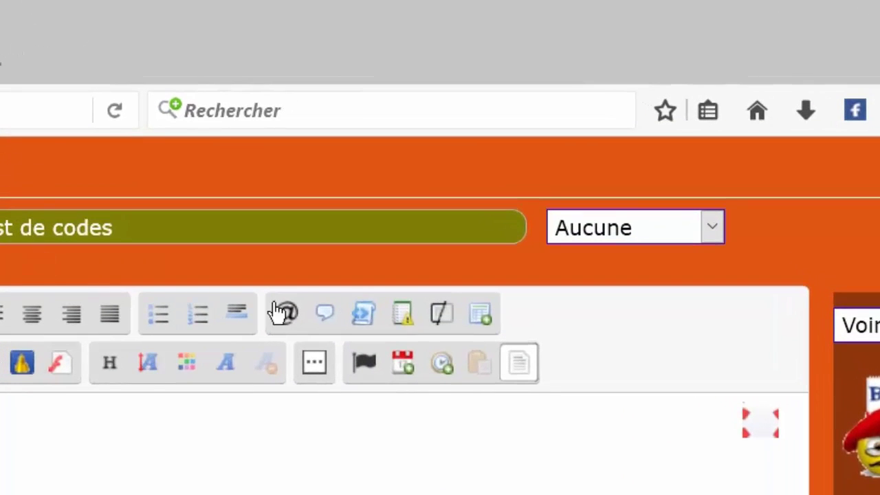
pyautogui.click(326, 315)
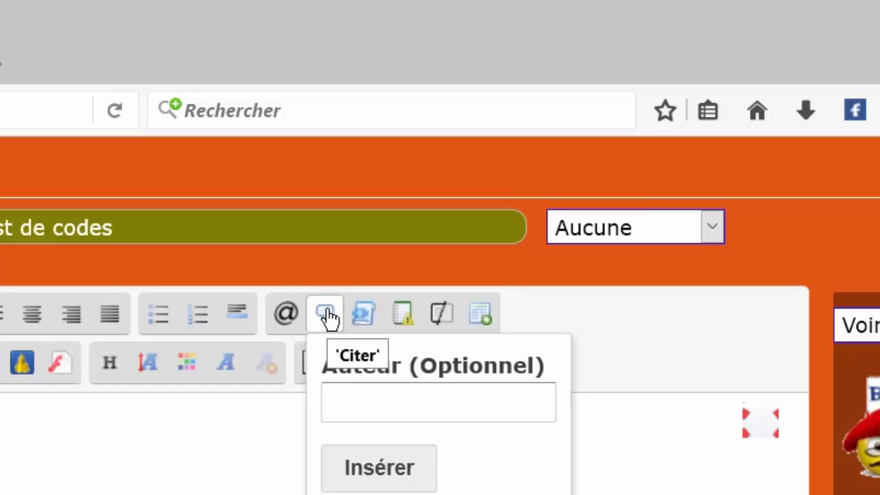
pyautogui.click(333, 395)
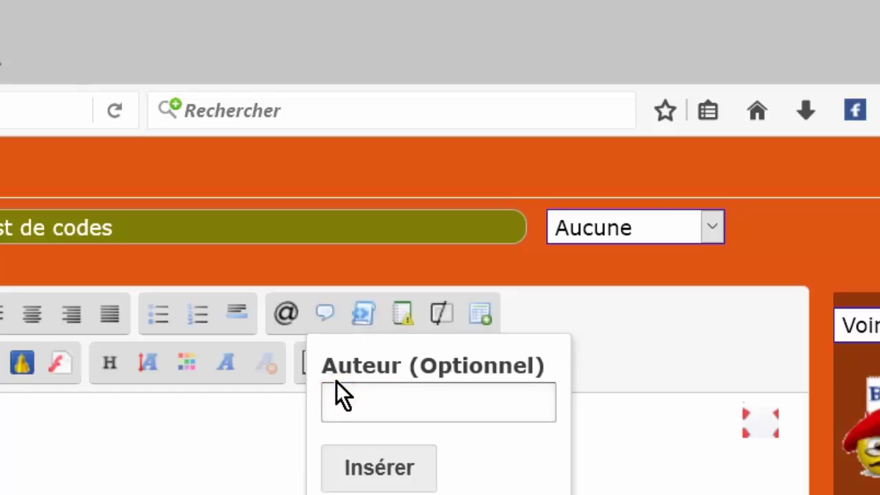
pyautogui.write('an')
pyautogui.write('ticle')
pyautogui.write(' d')
pyautogui.write('u site ')
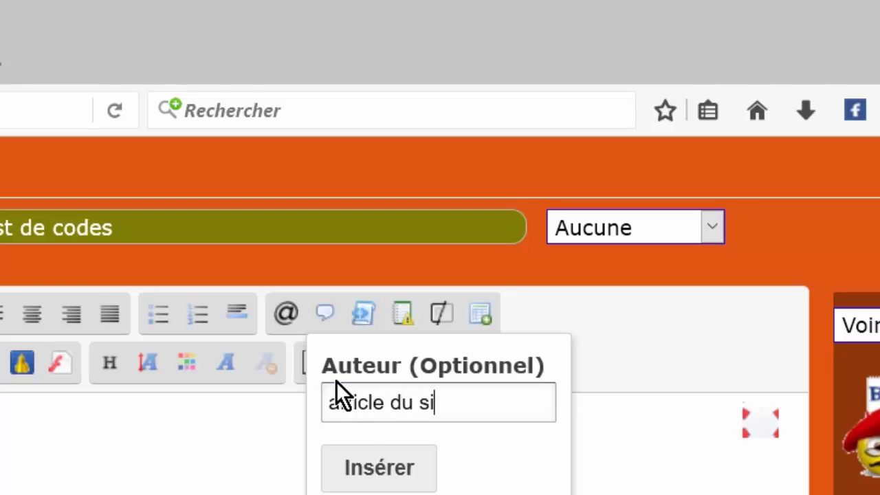
pyautogui.write('xxx')
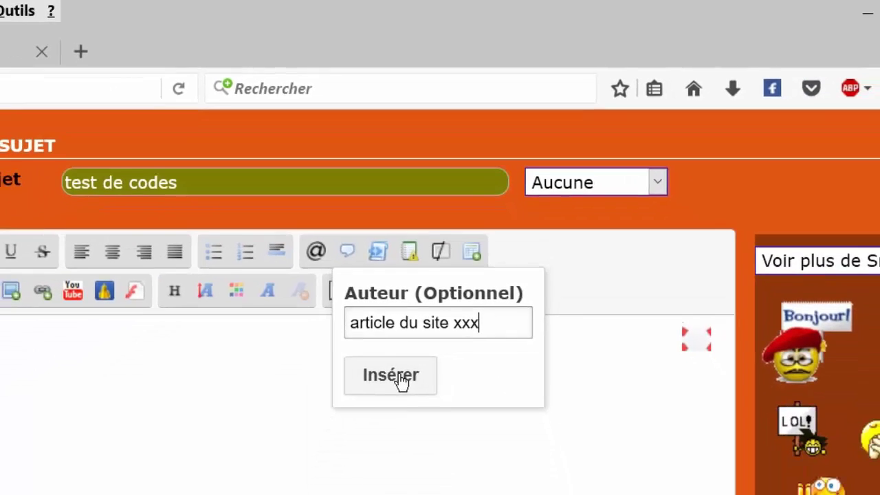
pyautogui.click(381, 475)
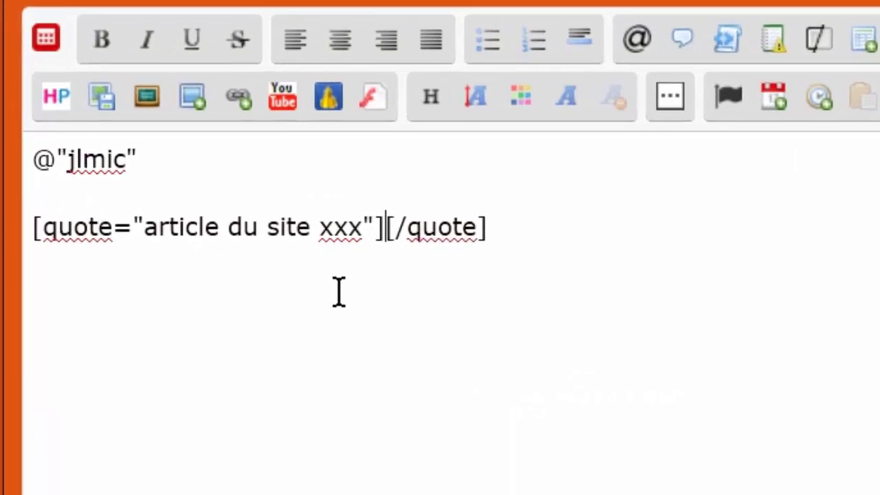
# - Enter "je colle l'article" between the opening and closing quote tags
pyautogui.click(405, 220)
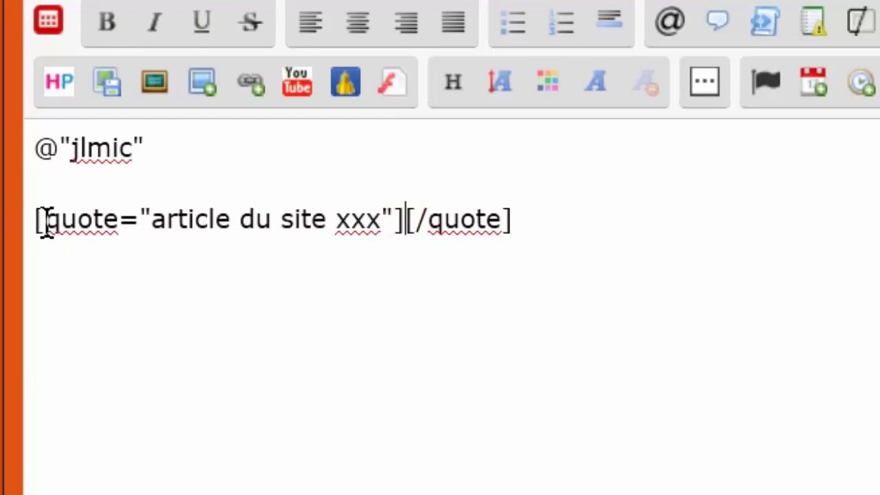
pyautogui.click(404, 219)
pyautogui.write('je co')
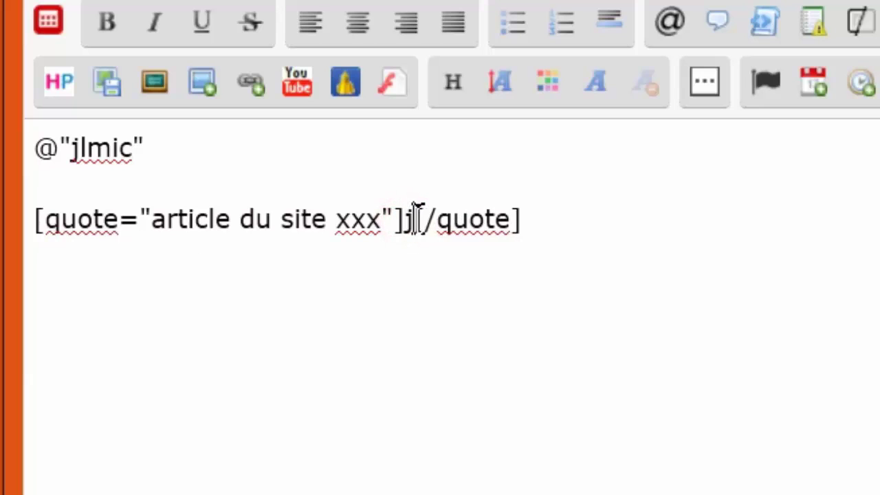
pyautogui.write('lle l')
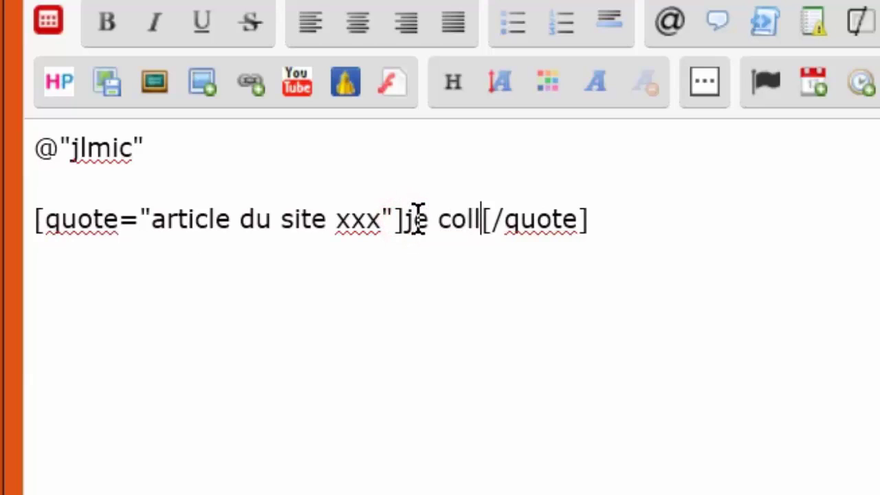
pyautogui.write("'arti")
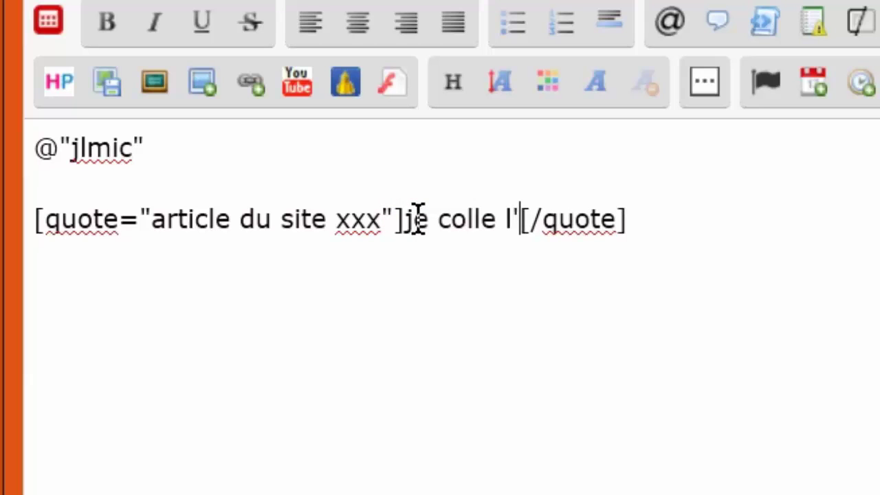
pyautogui.write('cle')
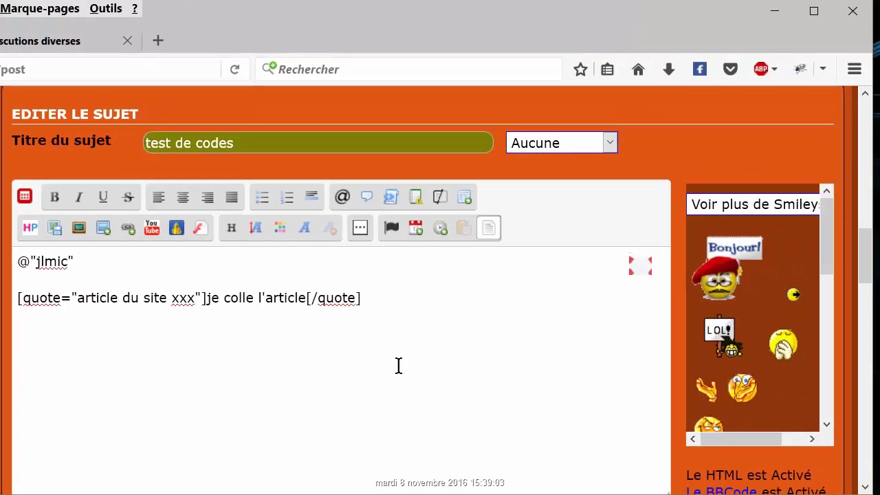
# - Preview the post to check how the quote block is rendered
pyautogui.scroll(-2, 640, 354)
pyautogui.scroll(-3, 260, 418)
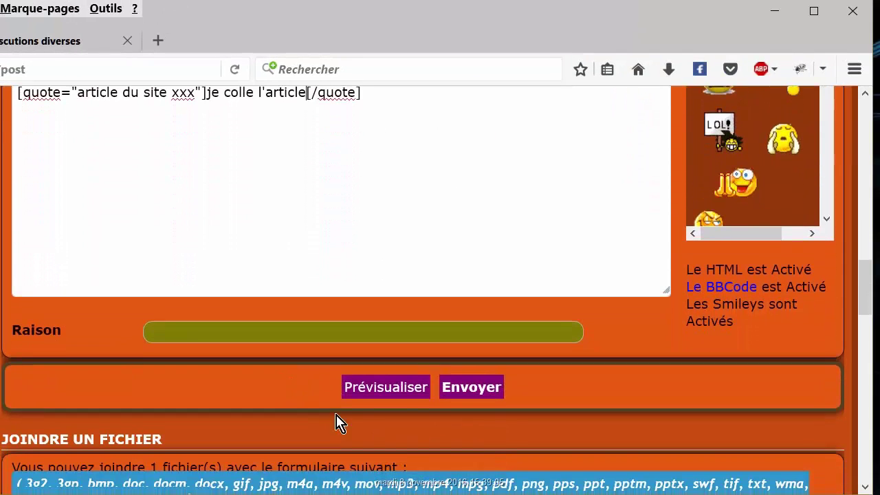
pyautogui.click(377, 390)
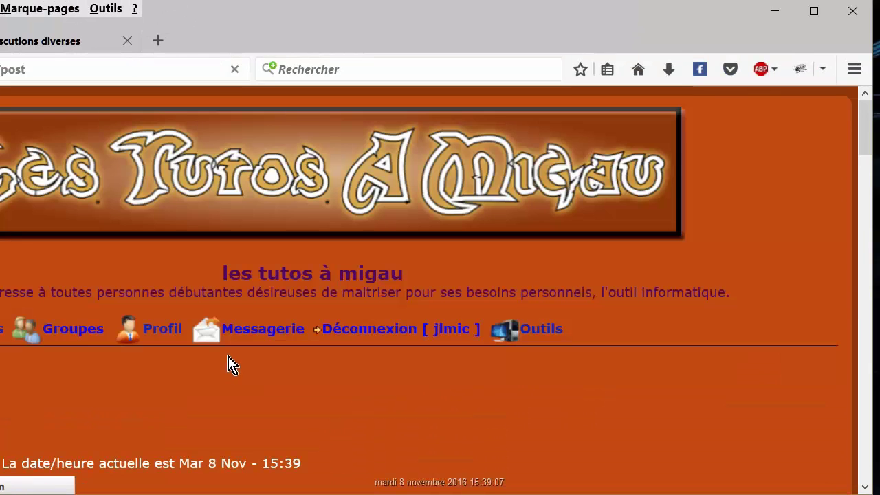
pyautogui.scroll(-10, 258, 360)
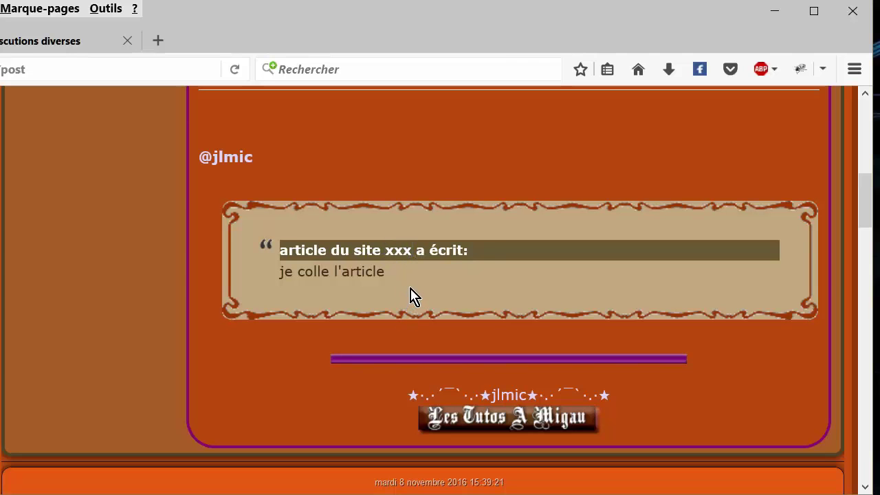
# - Insert an empty code block on a new line below the quote in the message
pyautogui.scroll(-3, 411, 280)
pyautogui.scroll(-3, 411, 280)
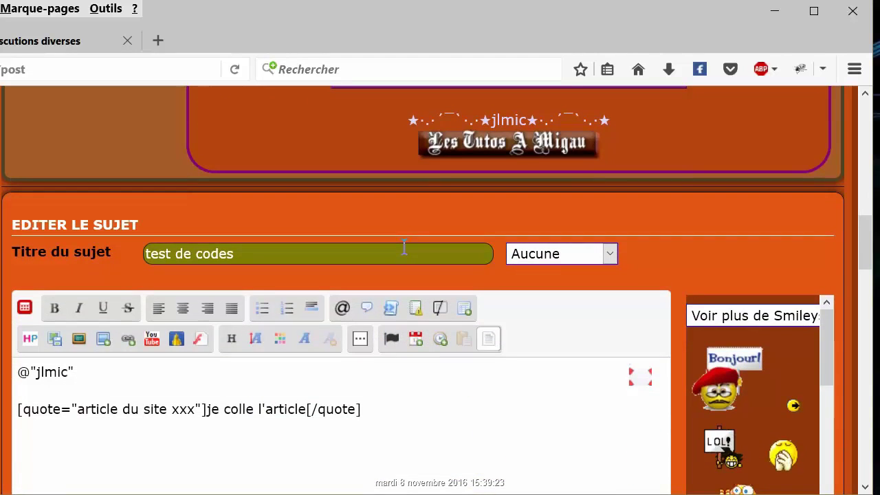
pyautogui.click(378, 409)
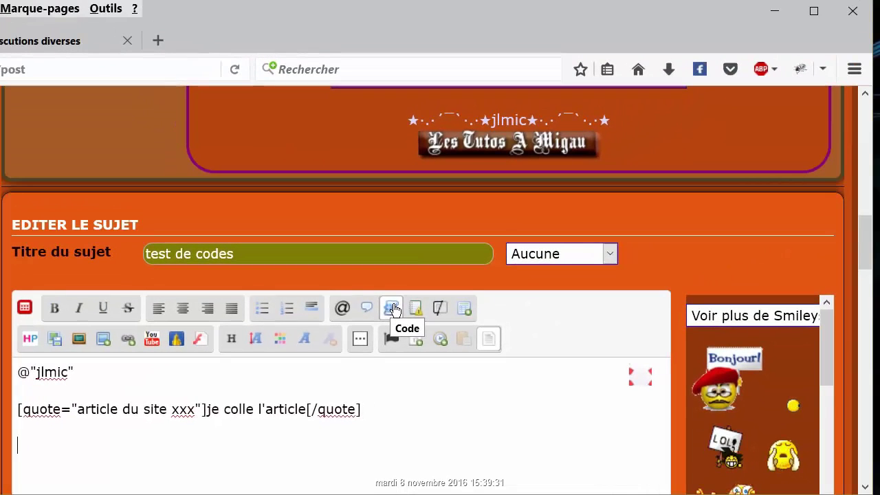
pyautogui.click(415, 273)
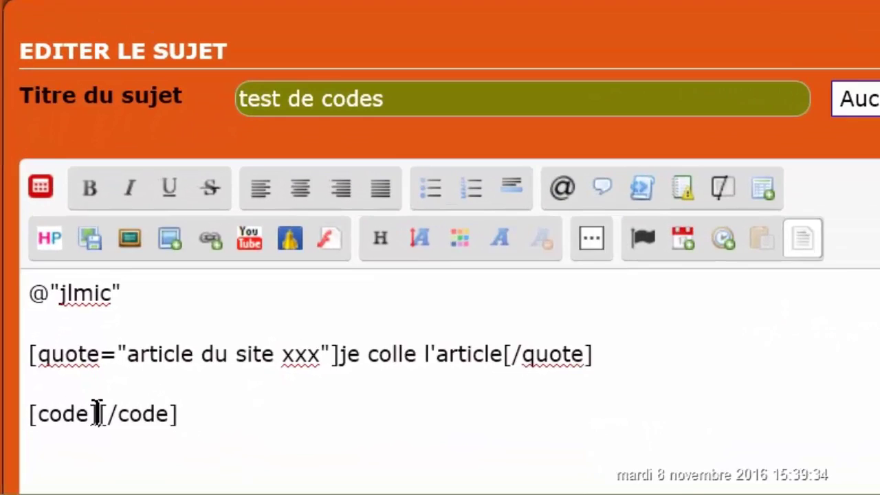
# - Enter "je colle mon code a cet endroit" between the opening and closing code tags
pyautogui.click(97, 412)
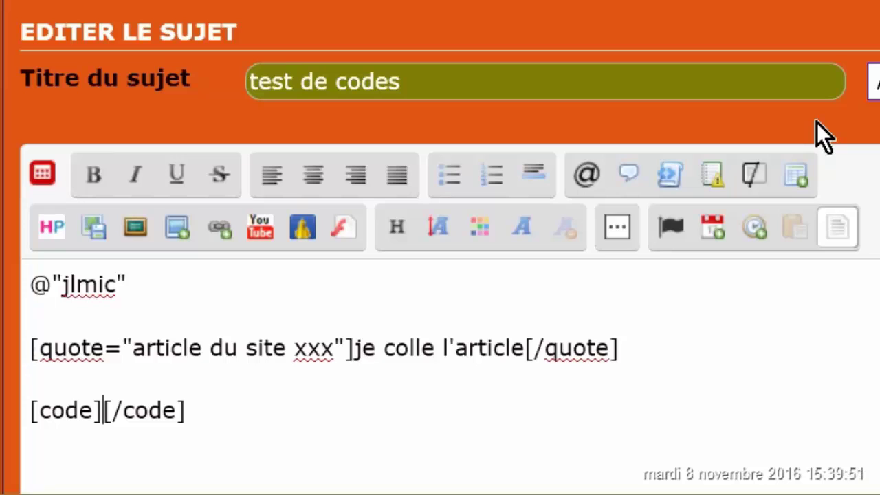
pyautogui.write('je col')
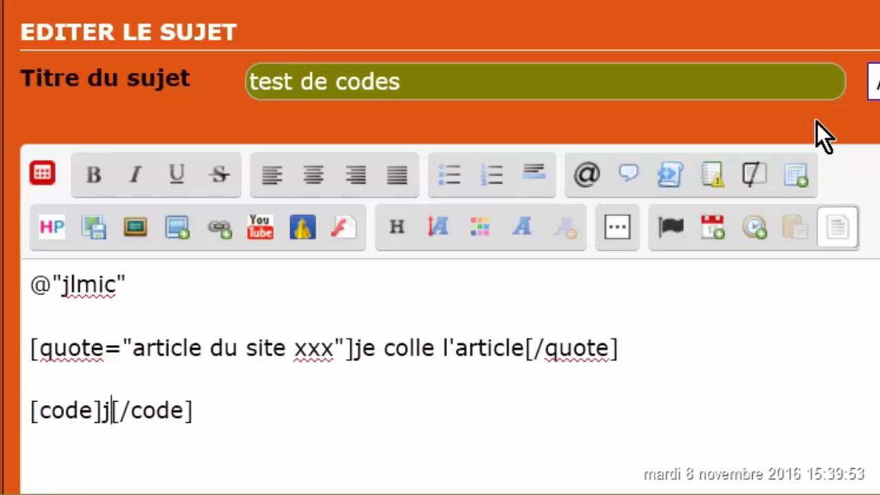
pyautogui.write('le mon c')
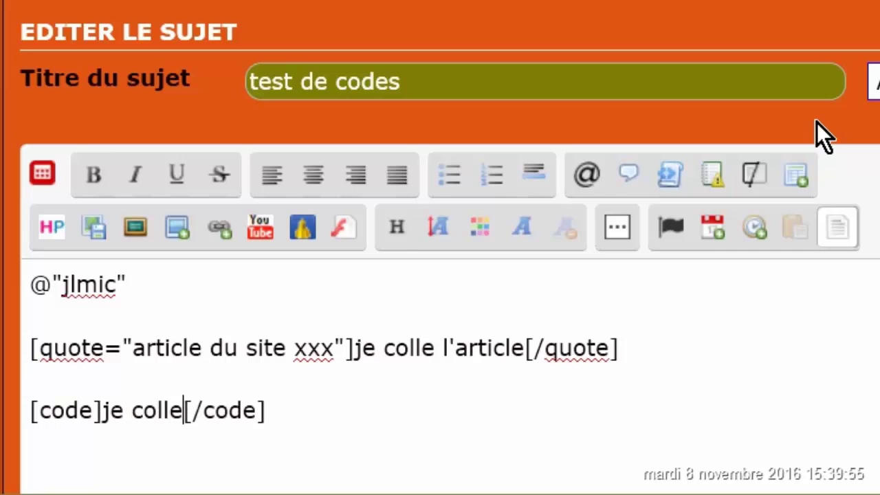
pyautogui.write('ode a ')
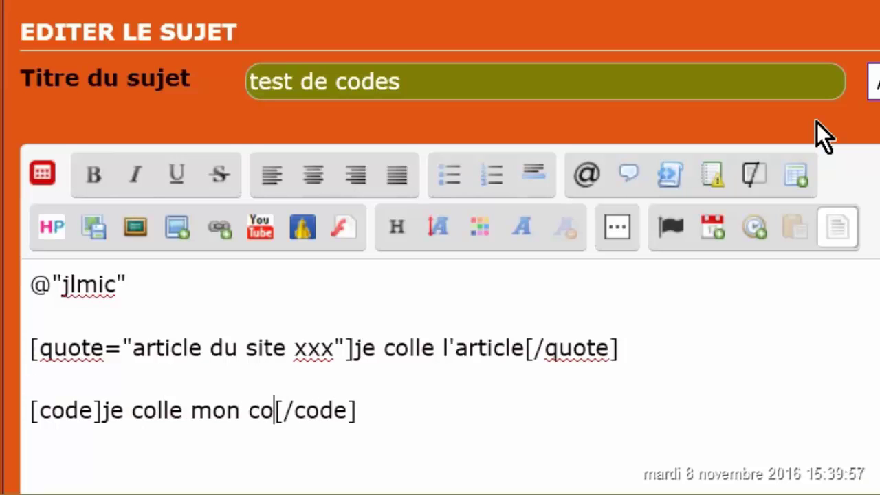
pyautogui.write('cet endr')
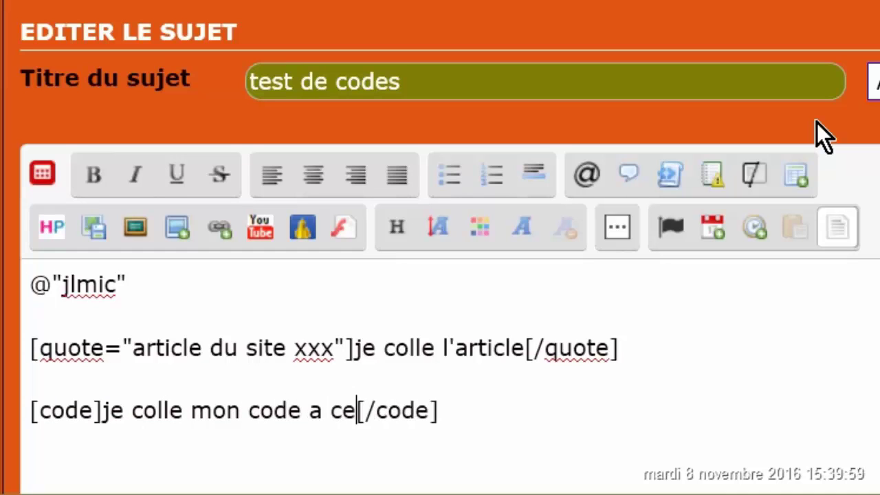
pyautogui.write('oit')
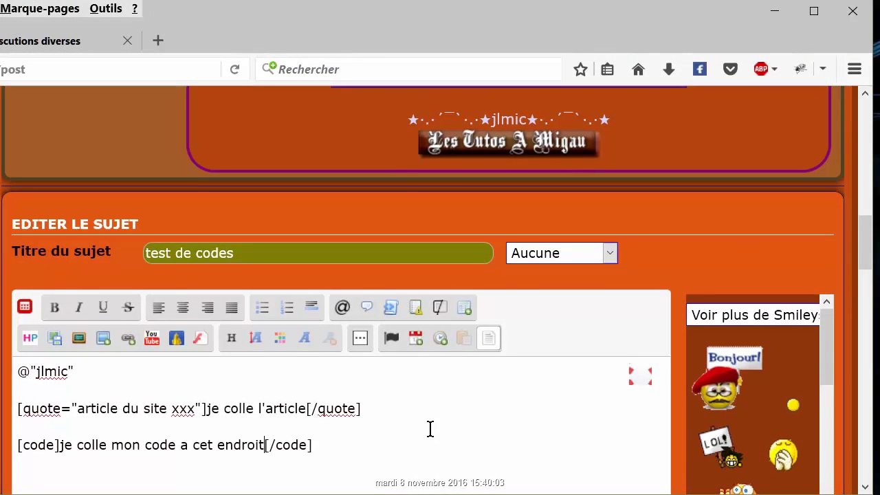
# - Preview the post with the added code block
pyautogui.scroll(-4, 426, 434)
pyautogui.scroll(-1, 433, 392)
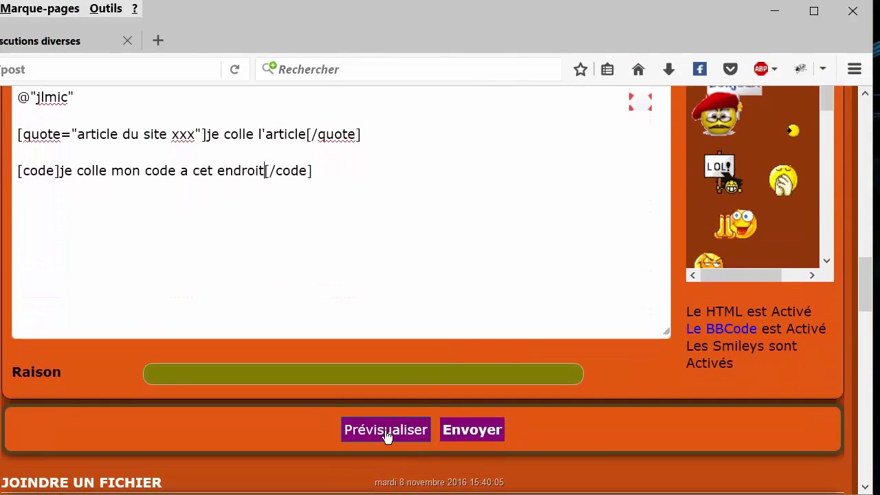
pyautogui.click(387, 434)
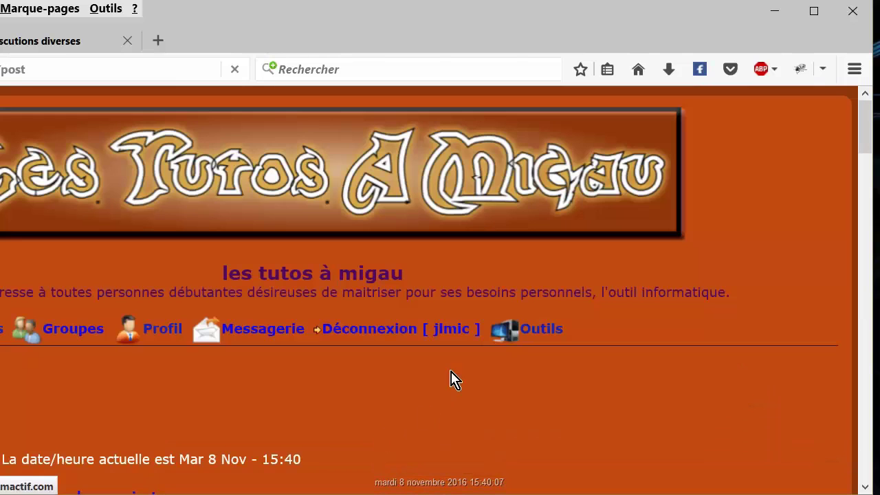
# - Copy the text "je colle mon code a cet endroit" from the code block in the post preview
pyautogui.scroll(-5, 456, 367)
pyautogui.scroll(-2, 457, 367)
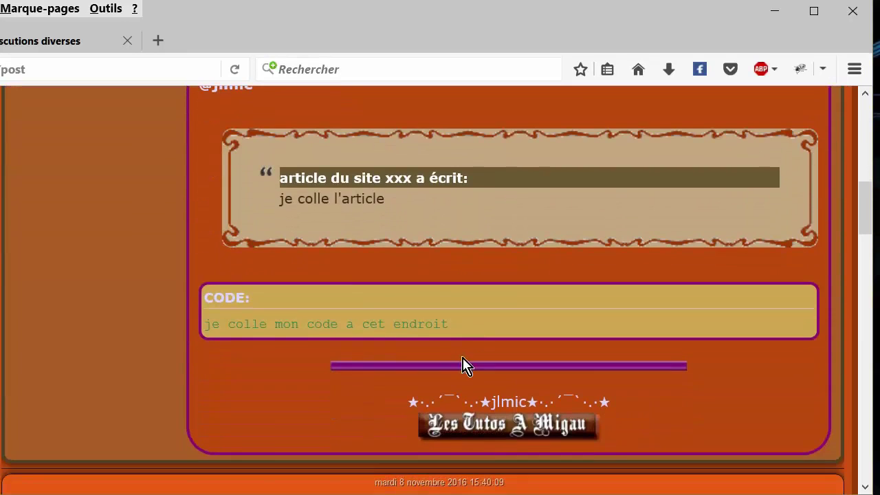
pyautogui.moveTo(487, 329); pyautogui.dragTo(189, 340)
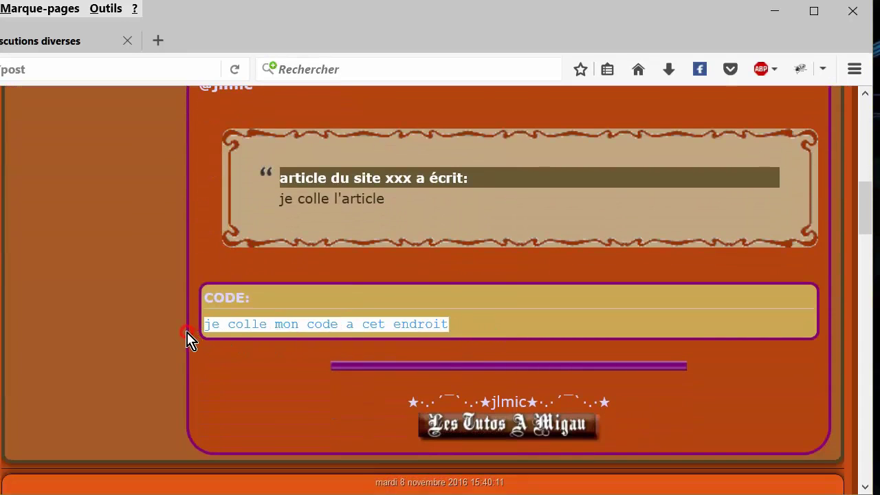
pyautogui.rightClick(276, 327)
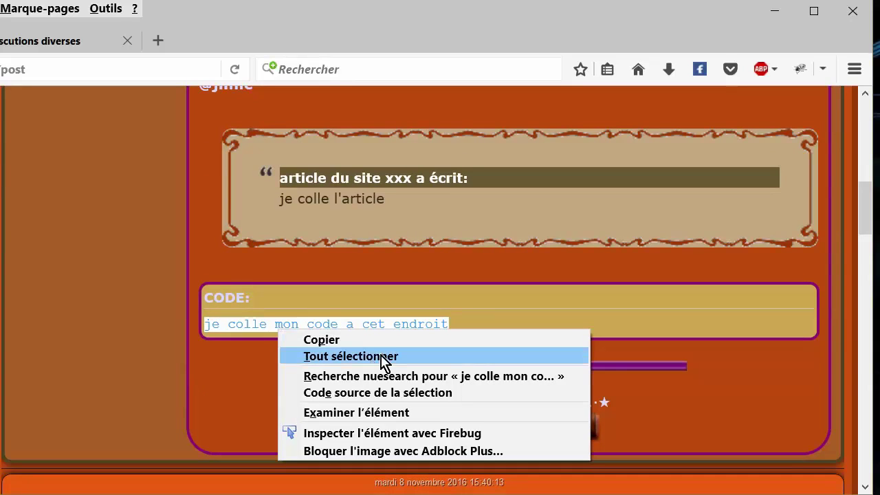
pyautogui.click(361, 338)
pyautogui.click(268, 371)
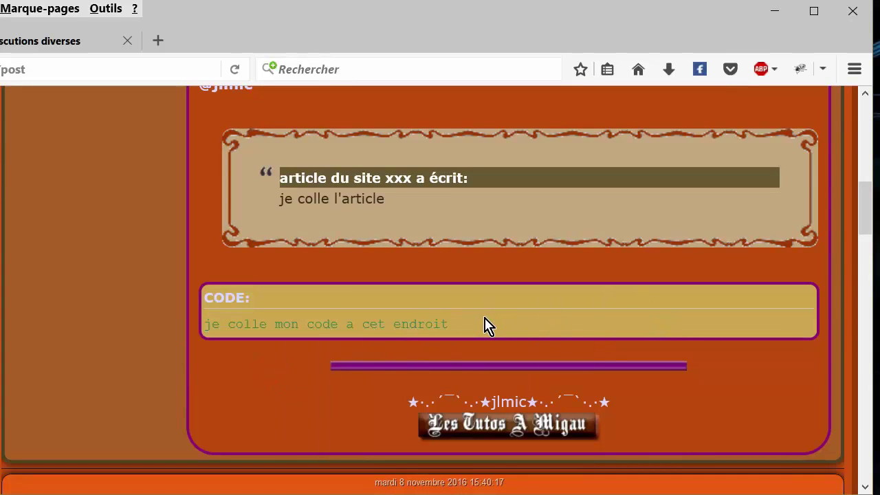
# - Insert a spoiler block titled "message caché" below the code block in the message
pyautogui.scroll(-4, 495, 333)
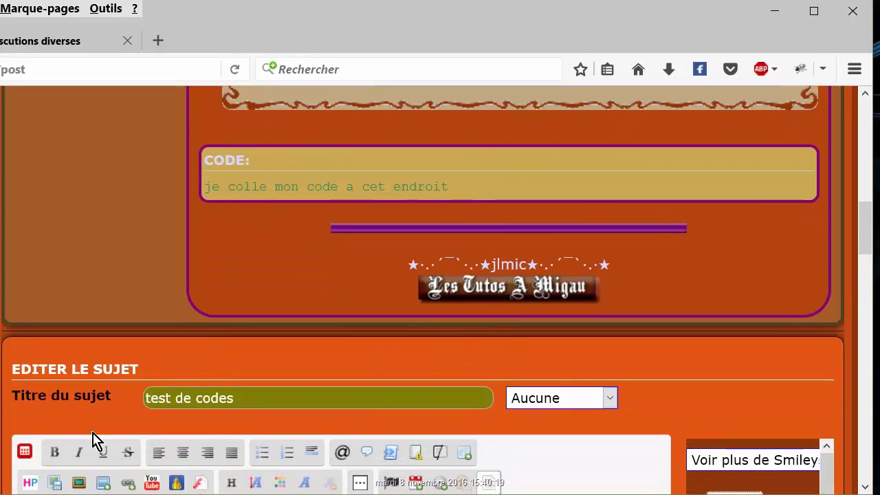
pyautogui.scroll(-4, 293, 393)
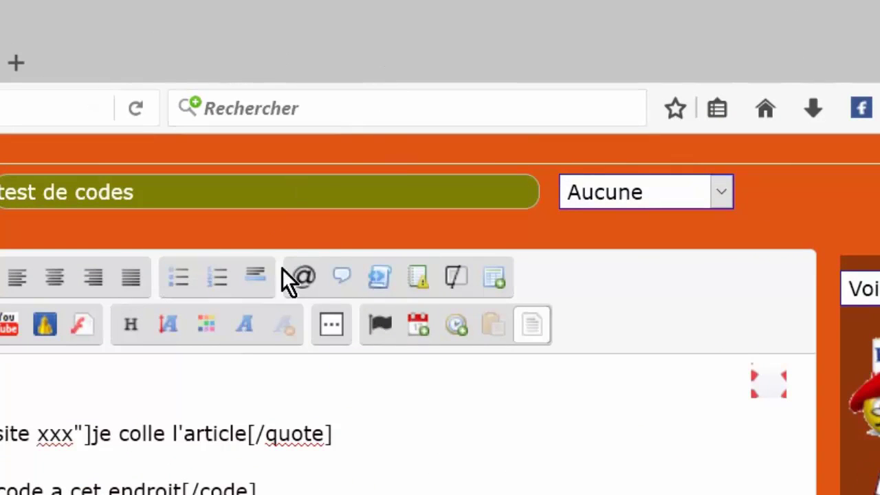
pyautogui.click(418, 278)
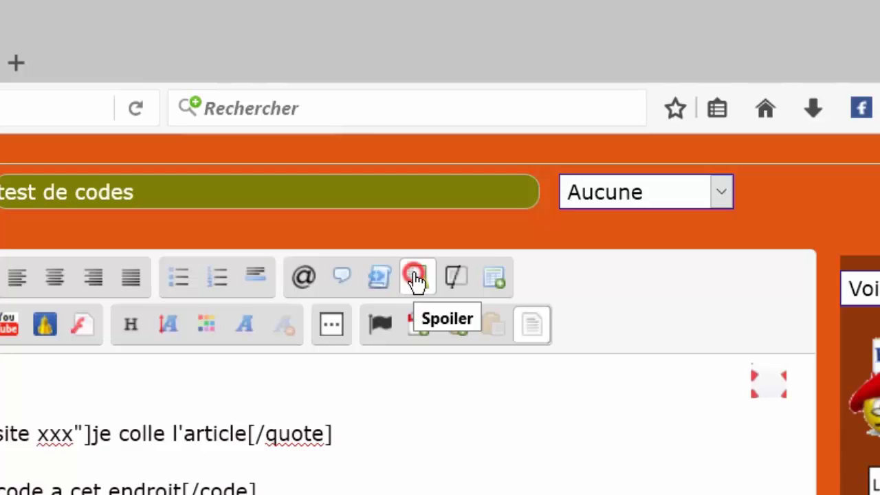
pyautogui.click(439, 361)
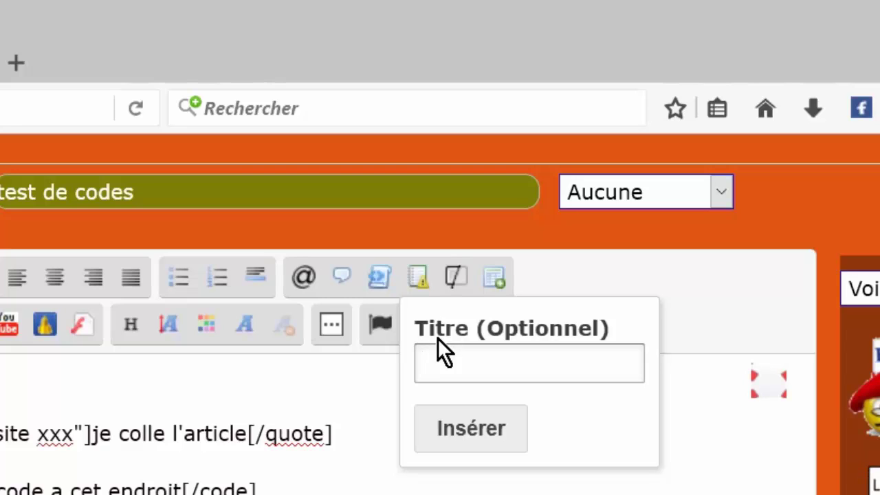
pyautogui.write('message cach')
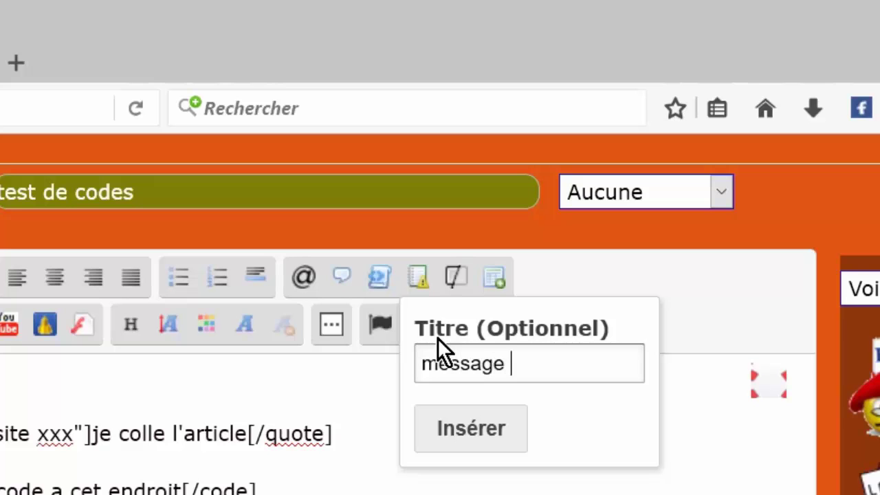
pyautogui.write('é')
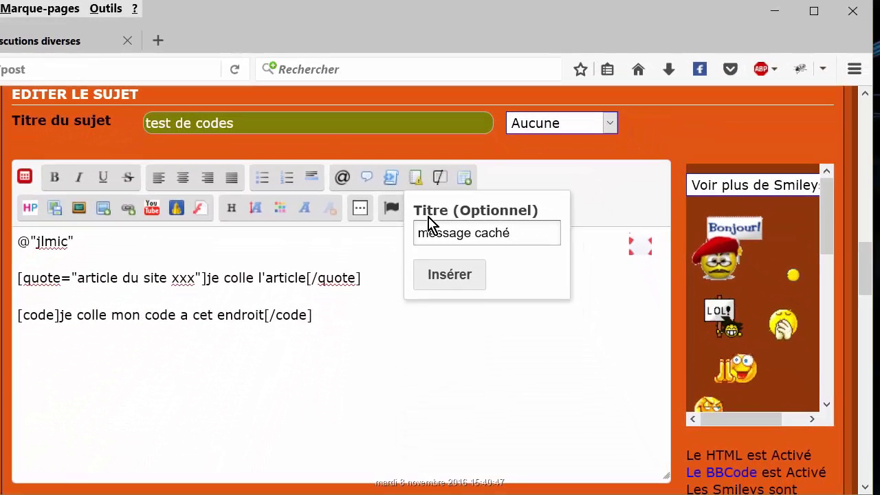
pyautogui.click(463, 419)
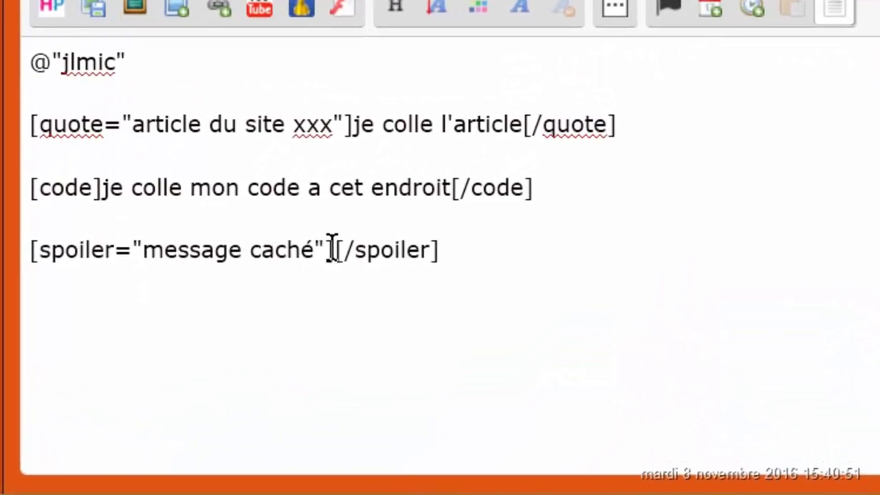
# - Enter "mon texte est caché" between the opening and closing spoiler tags
pyautogui.click(332, 249)
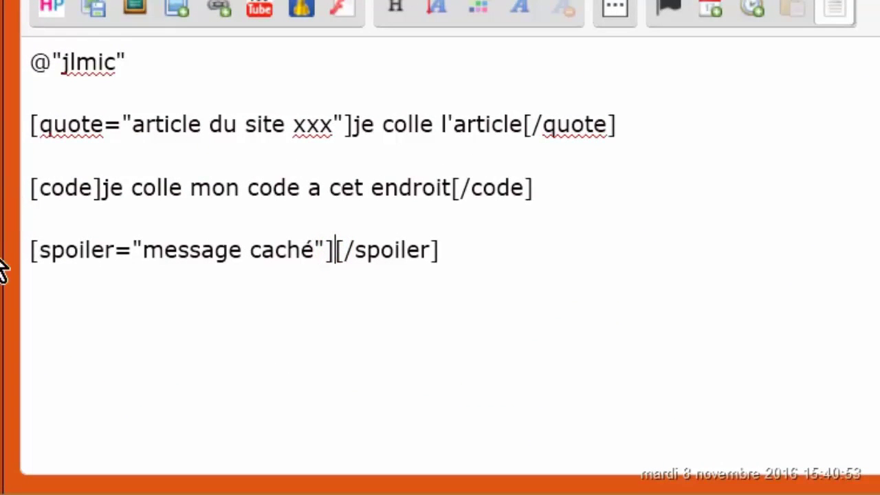
pyautogui.click(334, 249)
pyautogui.write('mon tex')
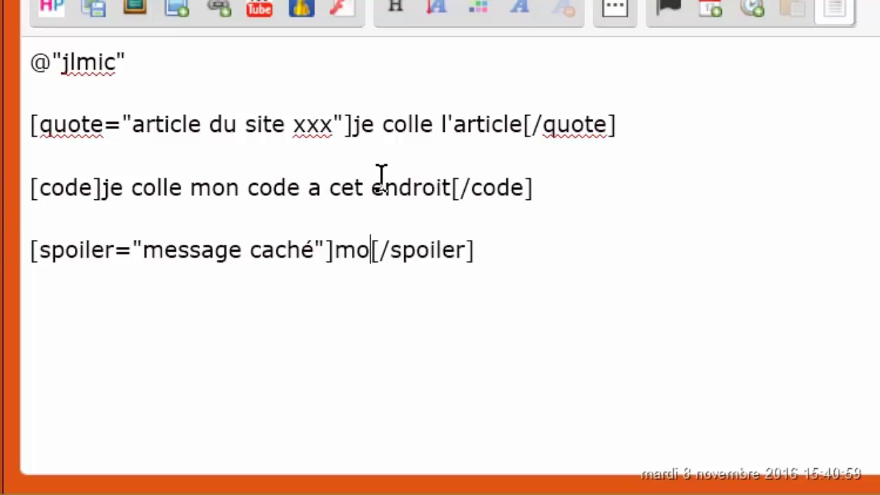
pyautogui.write('te est ')
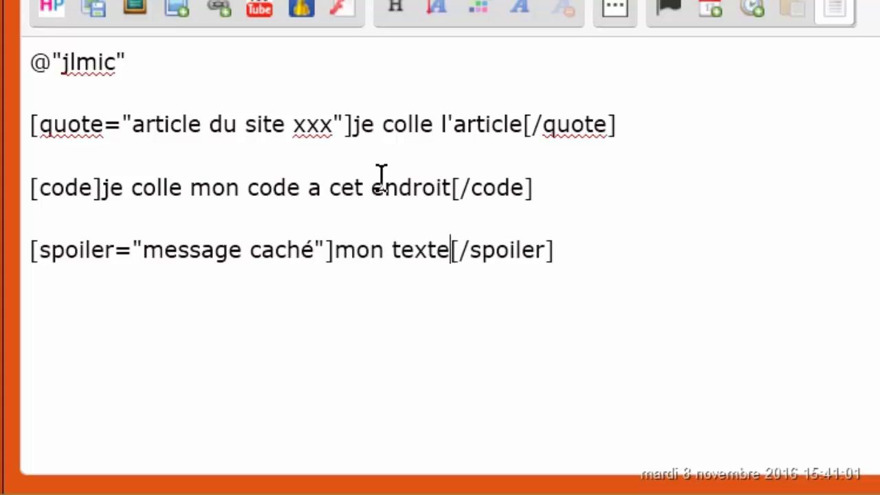
pyautogui.write('caché')
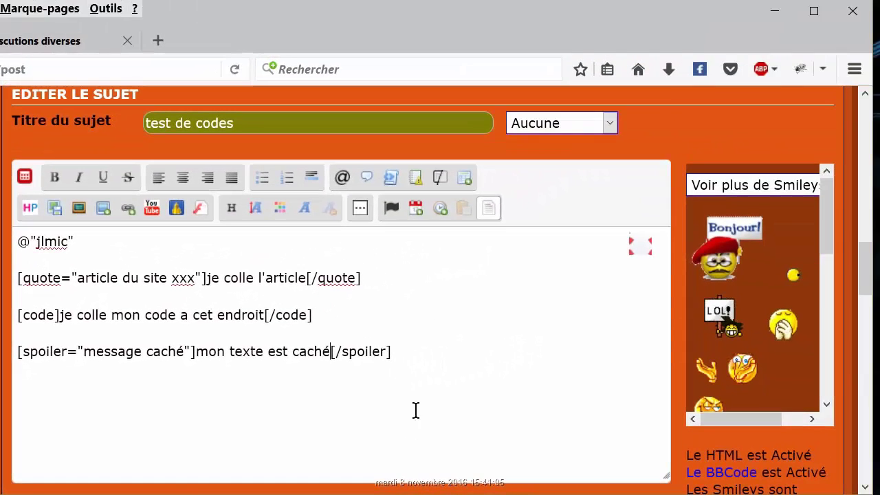
# - Preview the post, expand the "message caché" spoiler and select its hidden text
pyautogui.scroll(-3, 490, 392)
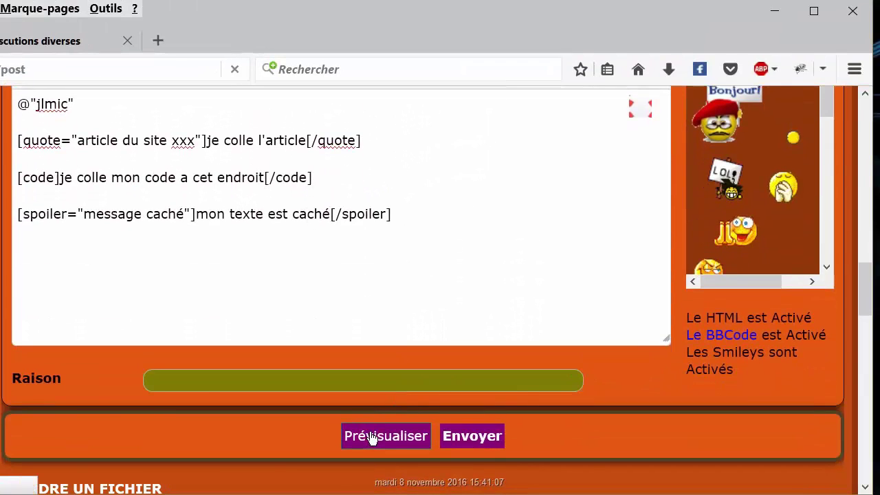
pyautogui.scroll(-5, 359, 351)
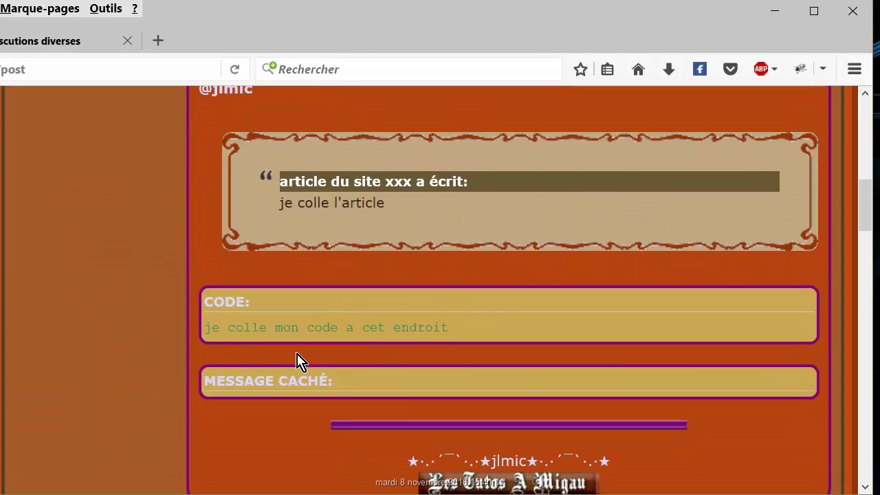
pyautogui.scroll(-2, 288, 363)
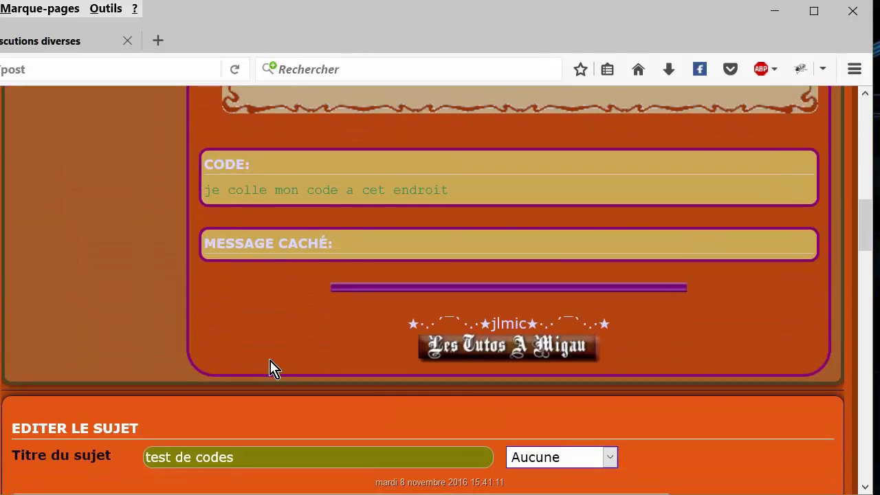
pyautogui.click(256, 245)
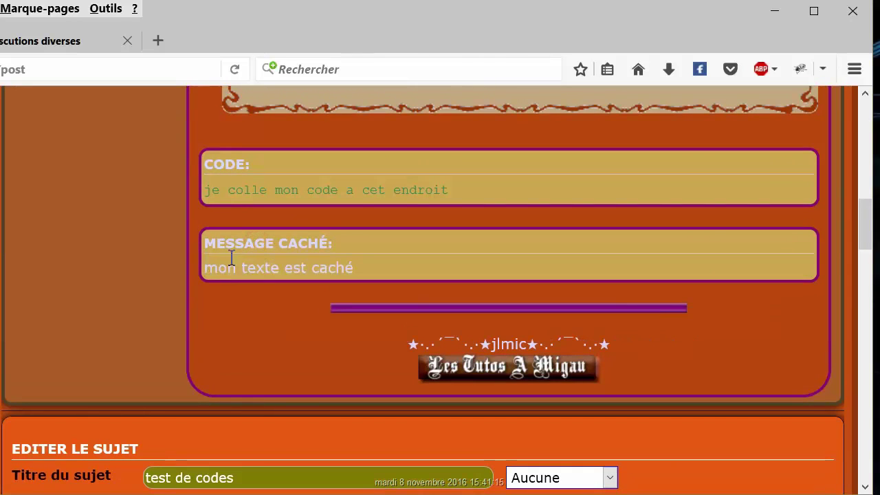
pyautogui.moveTo(375, 269); pyautogui.dragTo(193, 272)
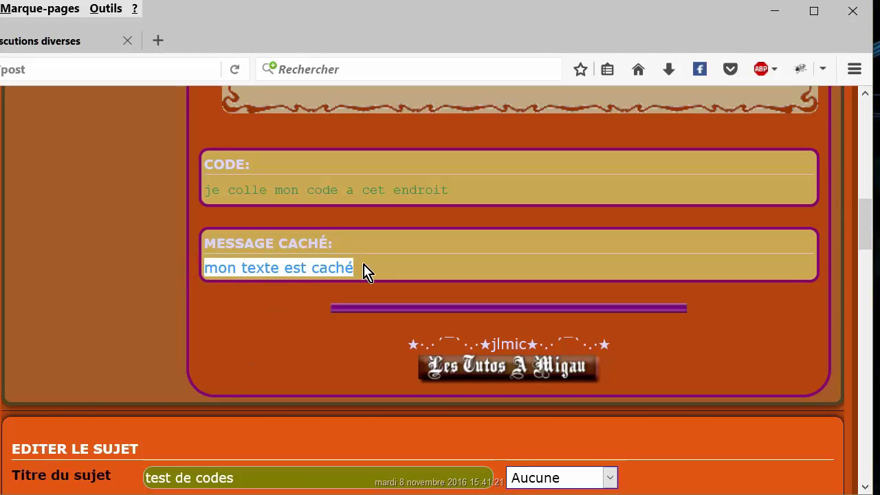
# - Insert an empty hide block on a new line below the spoiler in the message
pyautogui.scroll(-3, 362, 275)
pyautogui.scroll(-1, 312, 279)
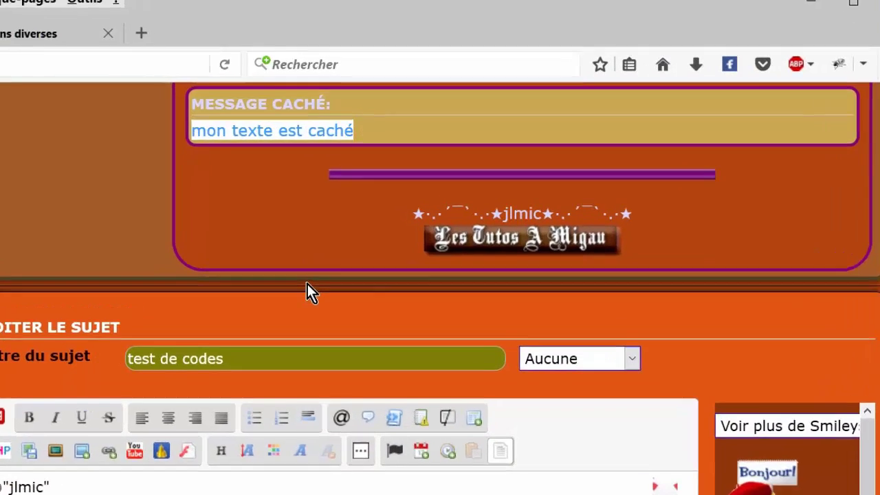
pyautogui.scroll(-3, 308, 284)
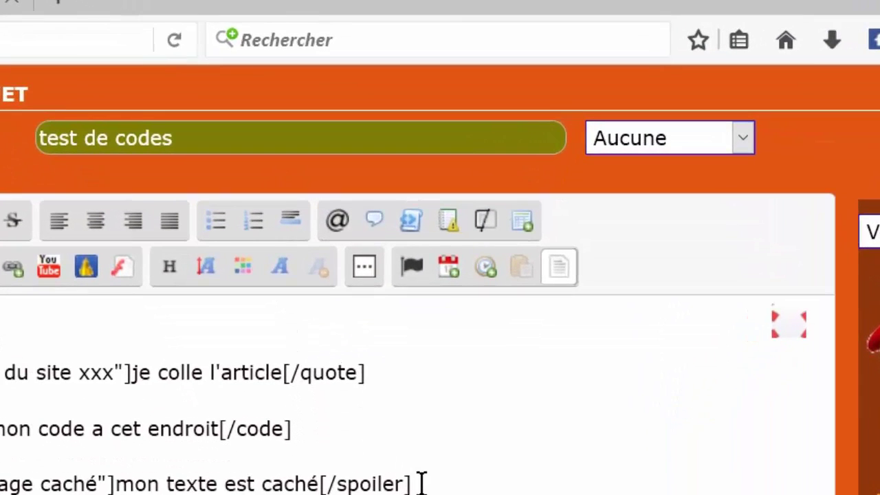
pyautogui.click(422, 483)
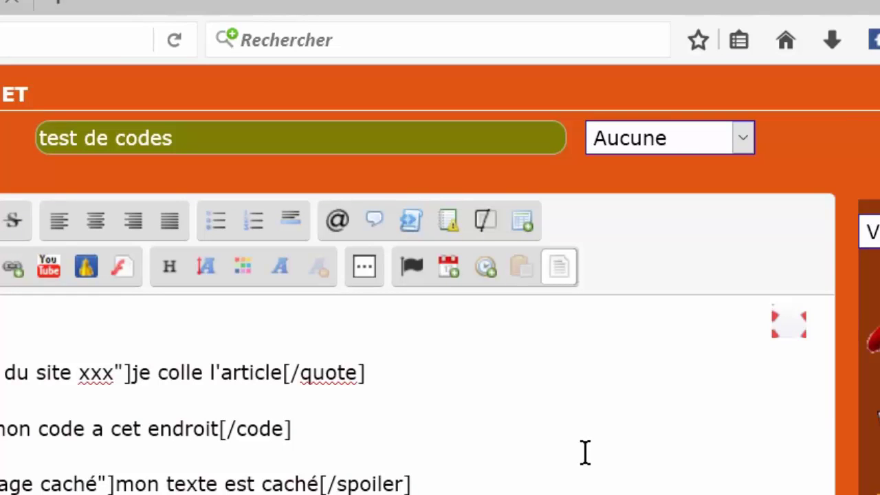
pyautogui.scroll(3, 422, 401)
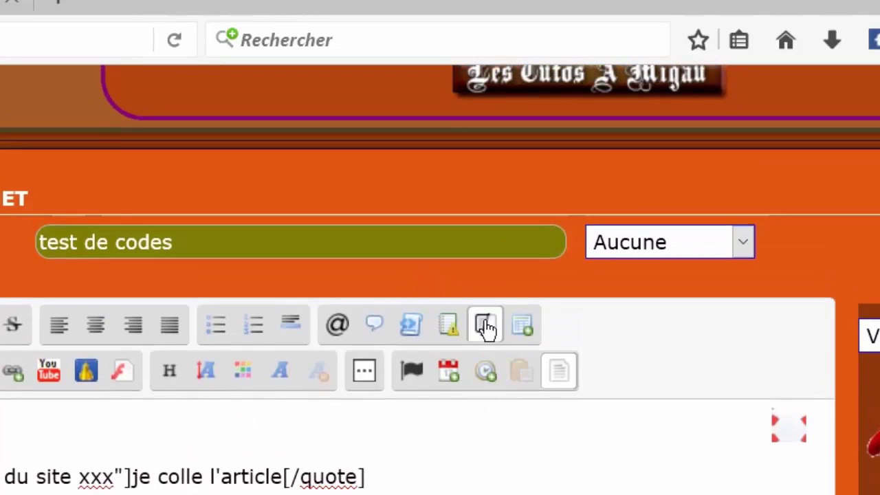
pyautogui.click(486, 326)
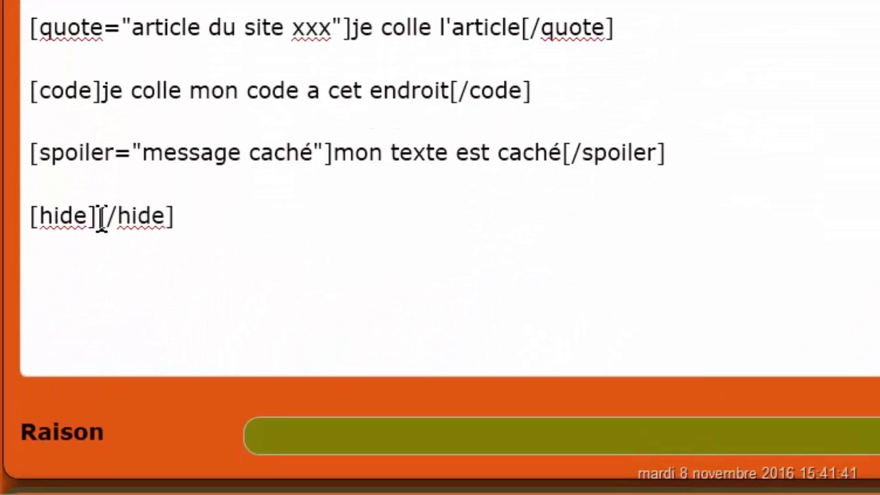
# - Enter "mon texte" between the opening and closing hide tags
pyautogui.click(95, 219)
pyautogui.write('mon te')
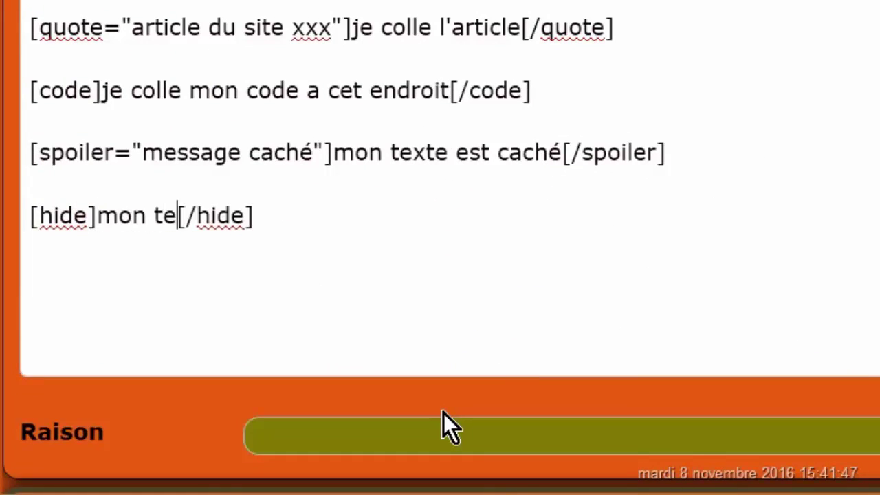
pyautogui.write('xte')
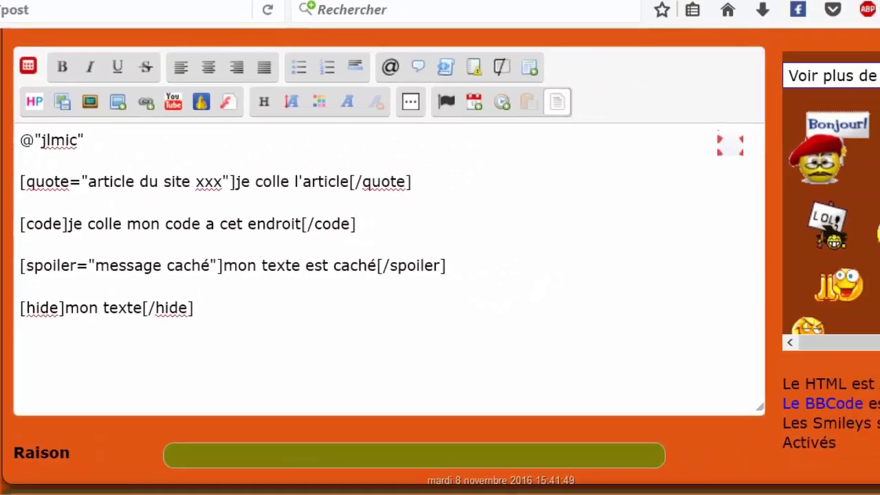
# - Preview the post to compare the rendered hide block with its tags in the message
pyautogui.scroll(-3, 307, 330)
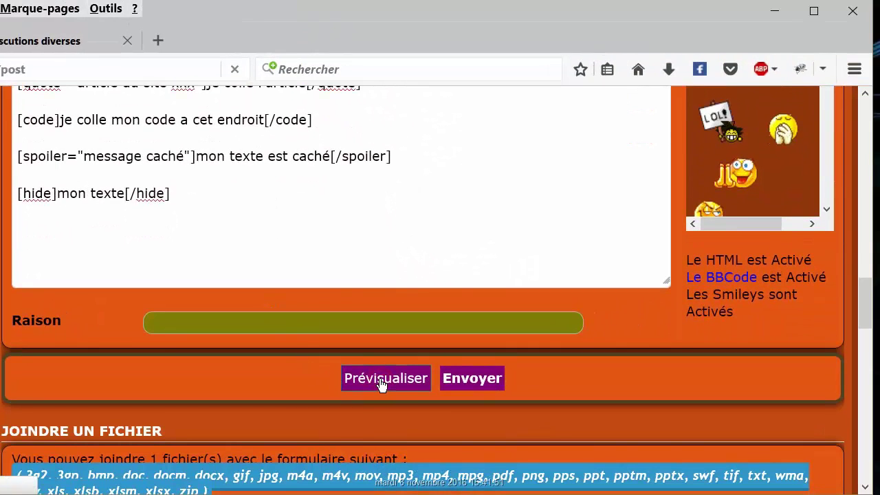
pyautogui.click(382, 379)
pyautogui.scroll(-2, 294, 354)
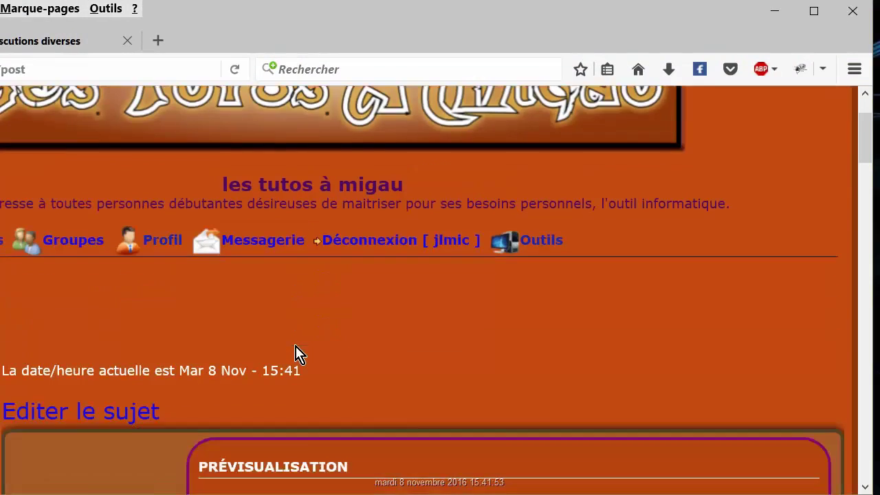
pyautogui.scroll(-10, 296, 355)
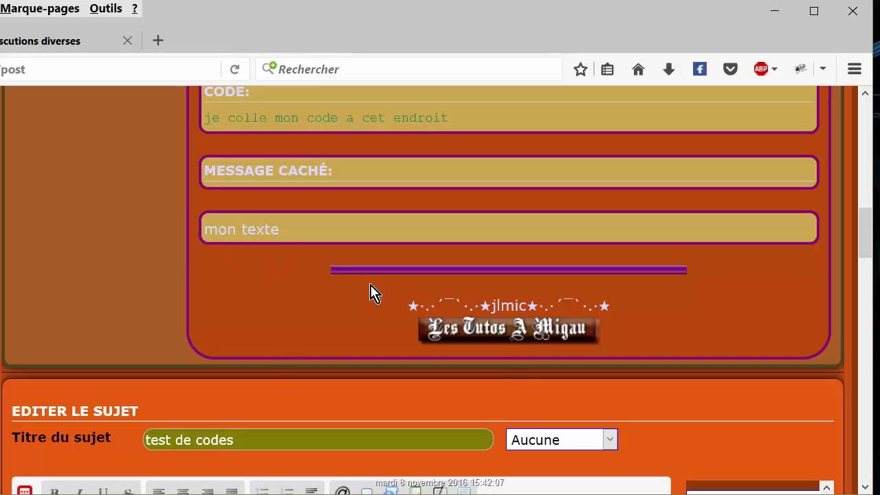
pyautogui.scroll(-3, 292, 267)
pyautogui.scroll(2, 291, 267)
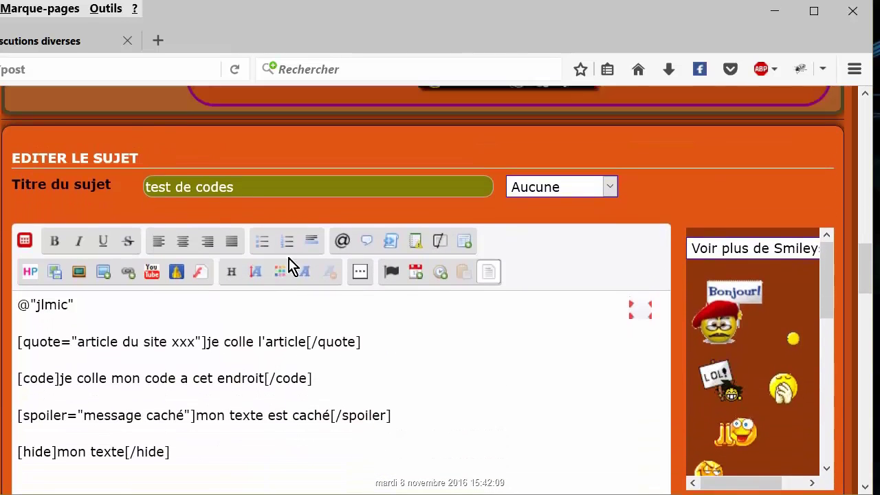
pyautogui.scroll(1, 291, 267)
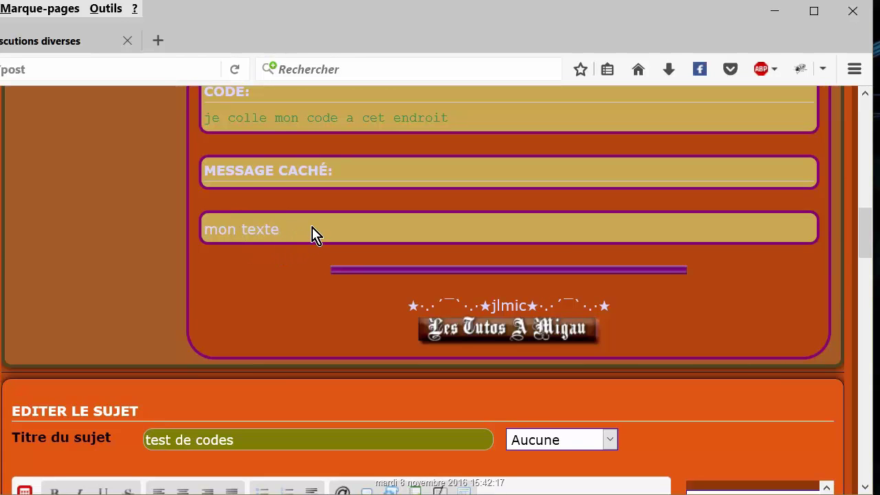
# - Insert an empty one-cell table below the hide block, and highlight its opening and closing table tags in turn
pyautogui.scroll(-2, 313, 234)
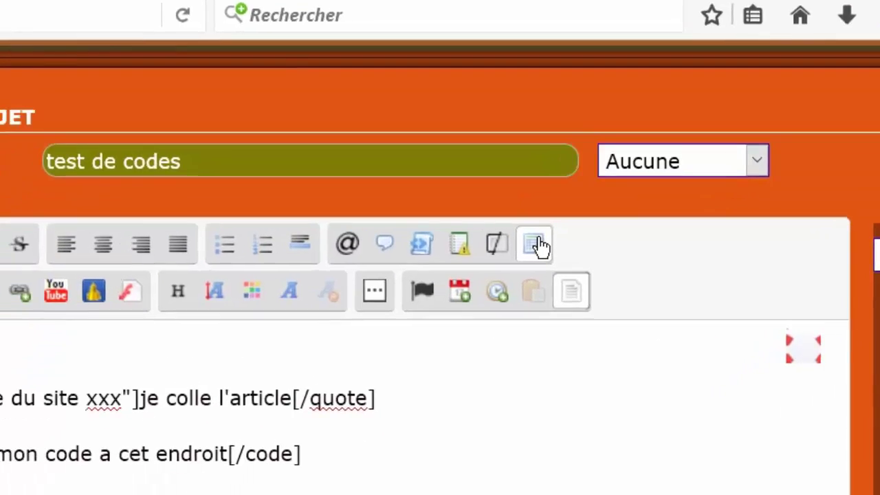
pyautogui.click(539, 246)
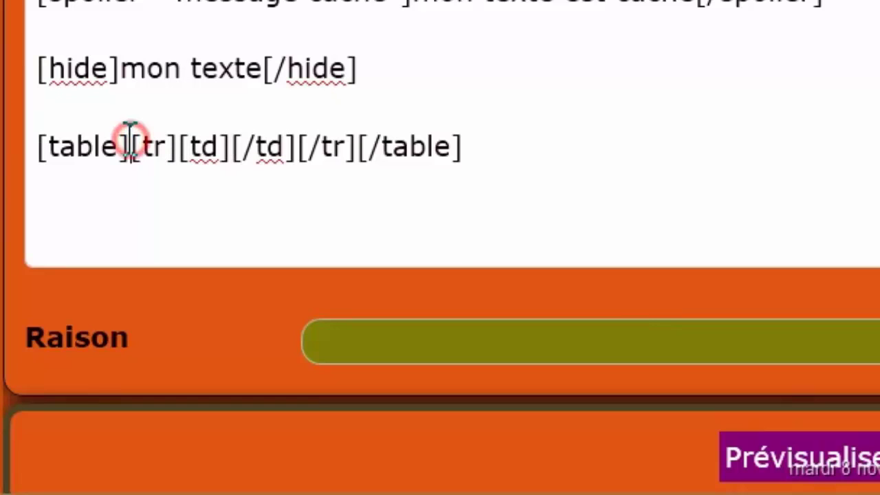
pyautogui.moveTo(130, 144); pyautogui.dragTo(8, 131)
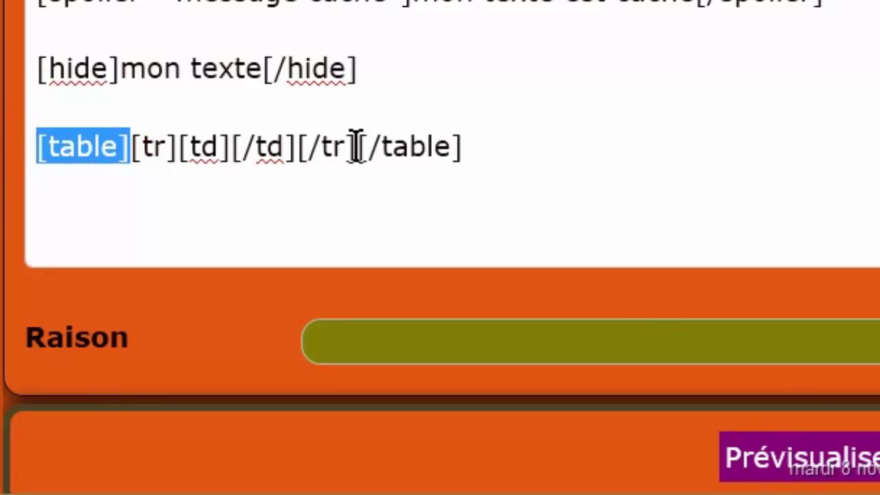
pyautogui.moveTo(356, 146); pyautogui.dragTo(543, 155)
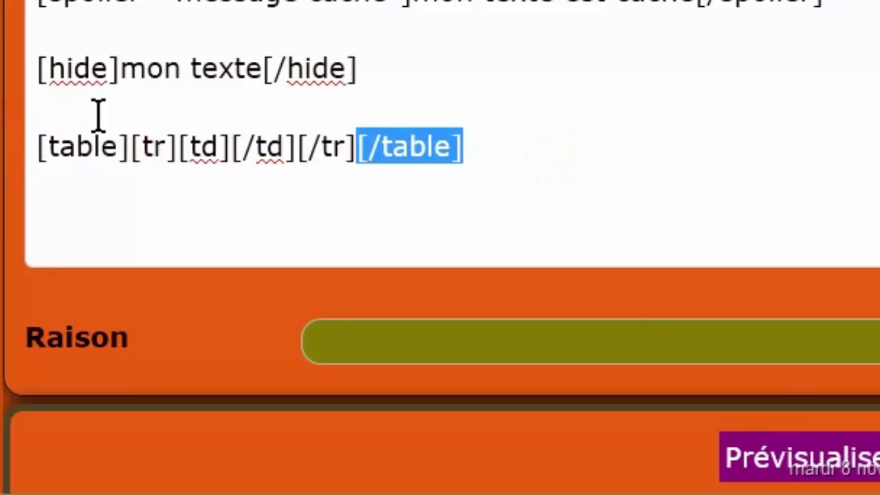